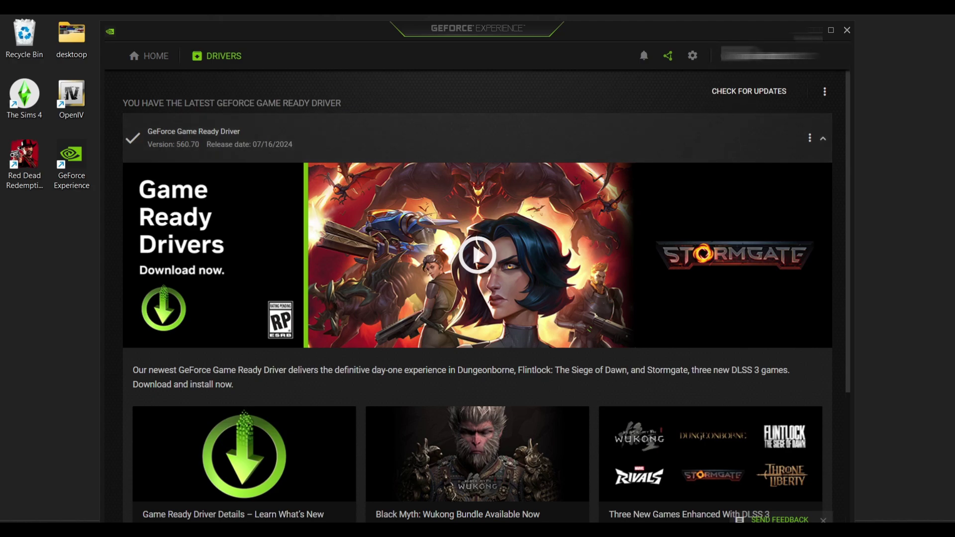
Step: Minimize the GeForce Experience window and open the Virus & threat protection page of Windows Security
left_click(809, 31)
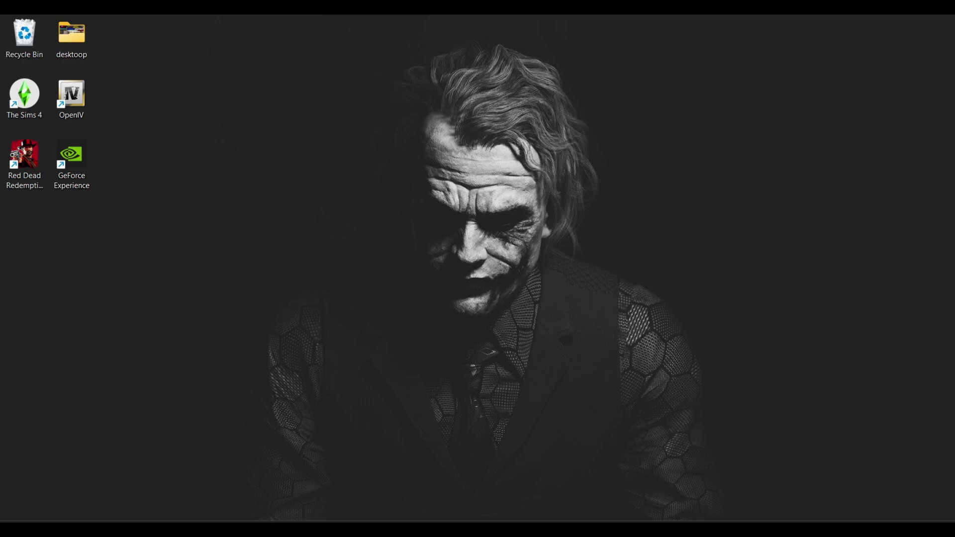
key("super")
type("se")
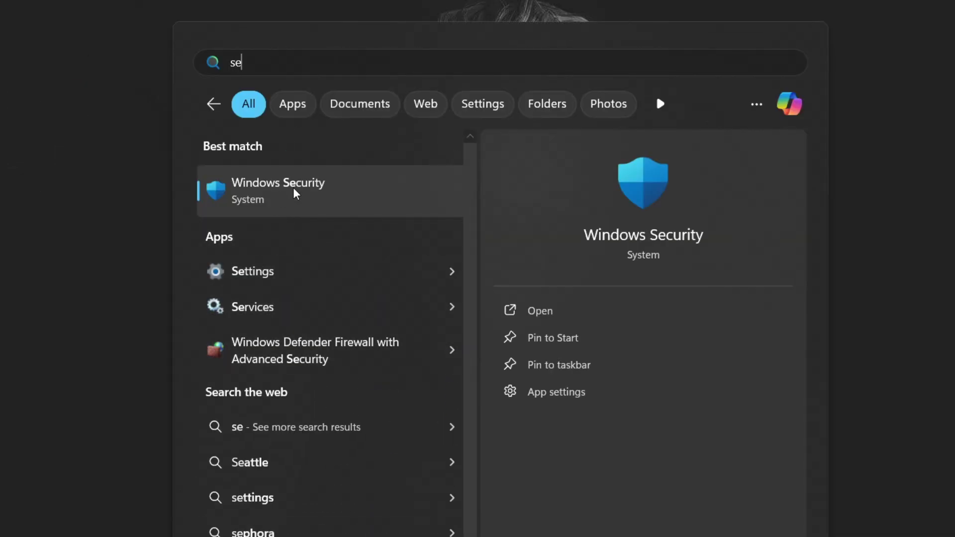
left_click(292, 192)
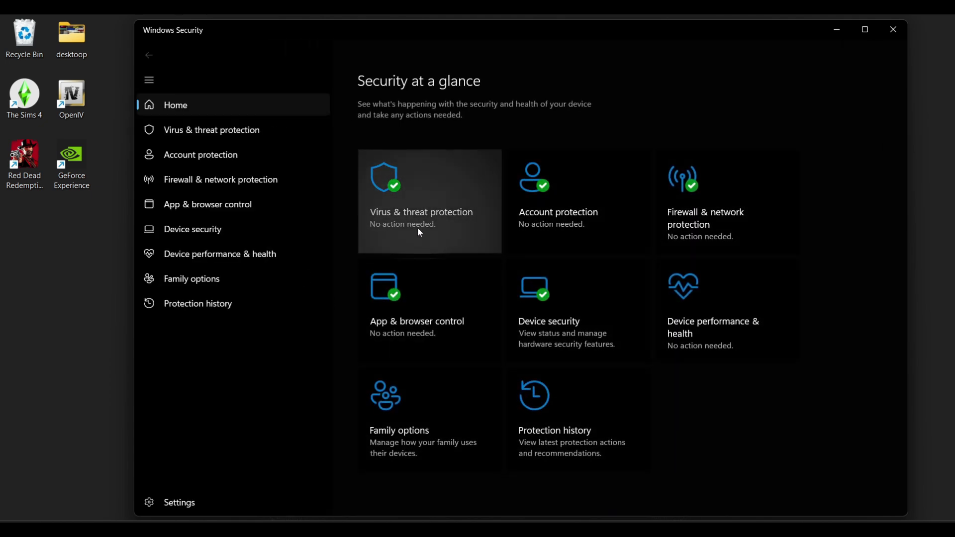
left_click(411, 232)
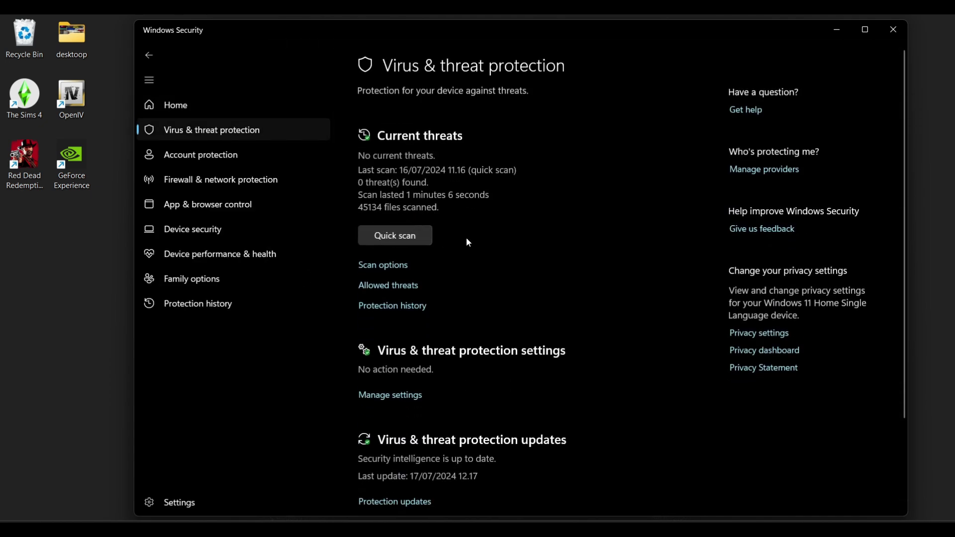
Step: Open the Virus & threat protection settings and go to the Microsoft Defender Antivirus exclusions
scroll(445, 240, "down", 2)
scroll(445, 241, "down", 1)
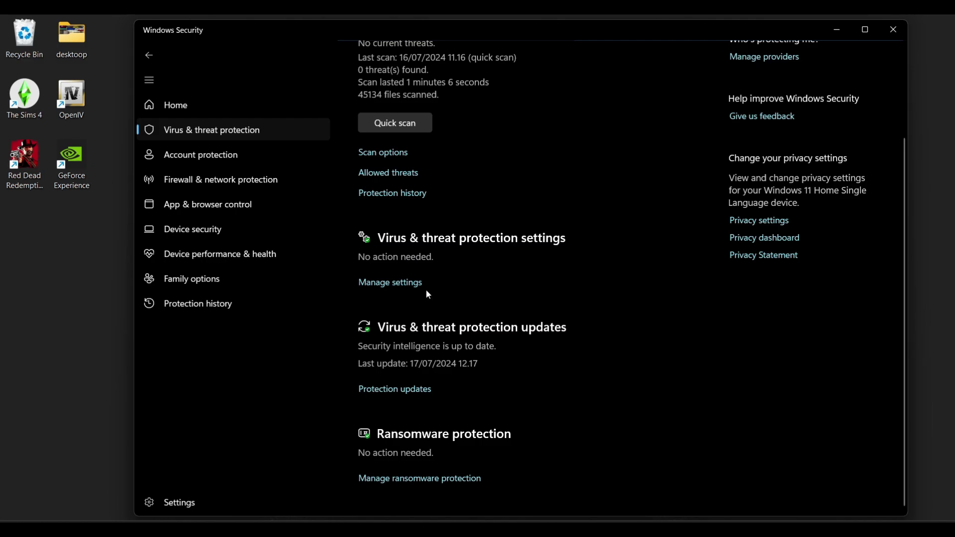
left_click(387, 283)
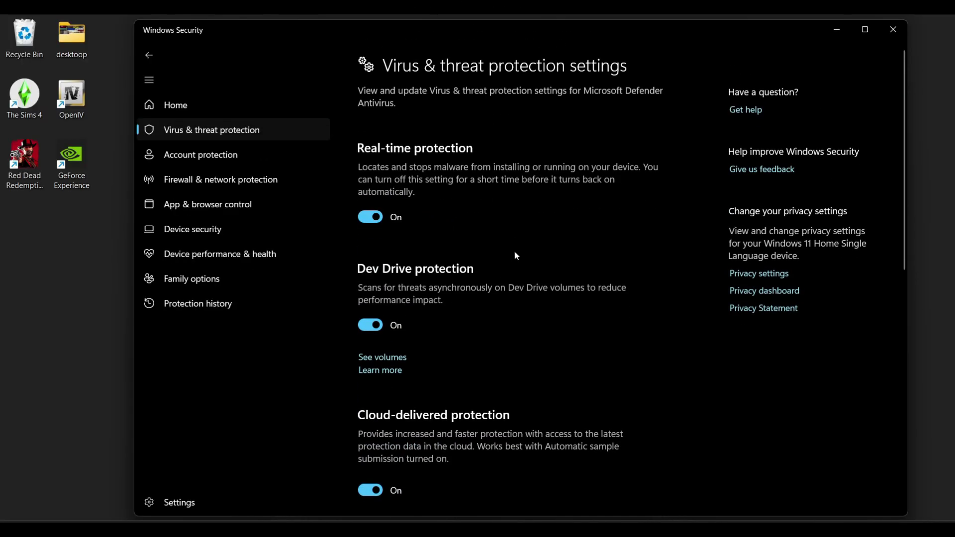
scroll(442, 359, "down", 8)
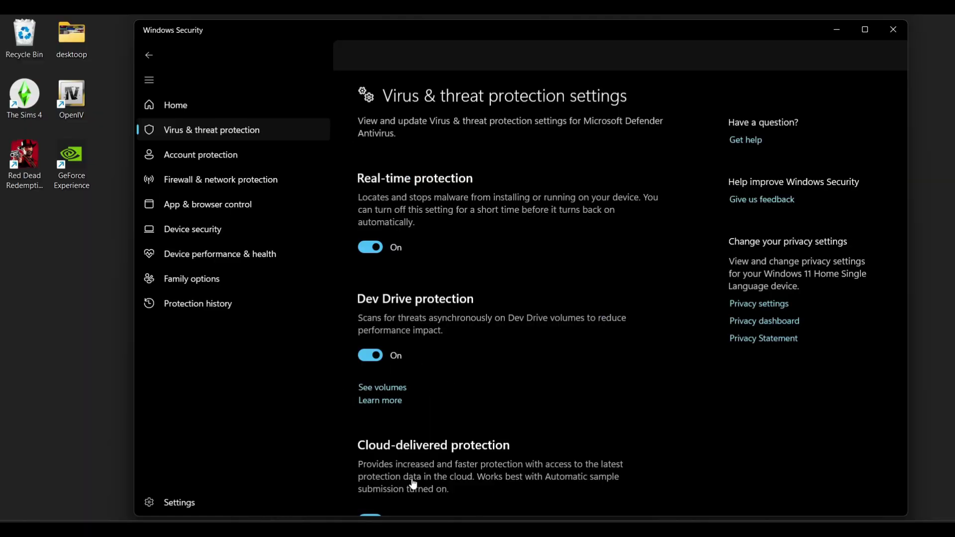
scroll(413, 484, "down", 1)
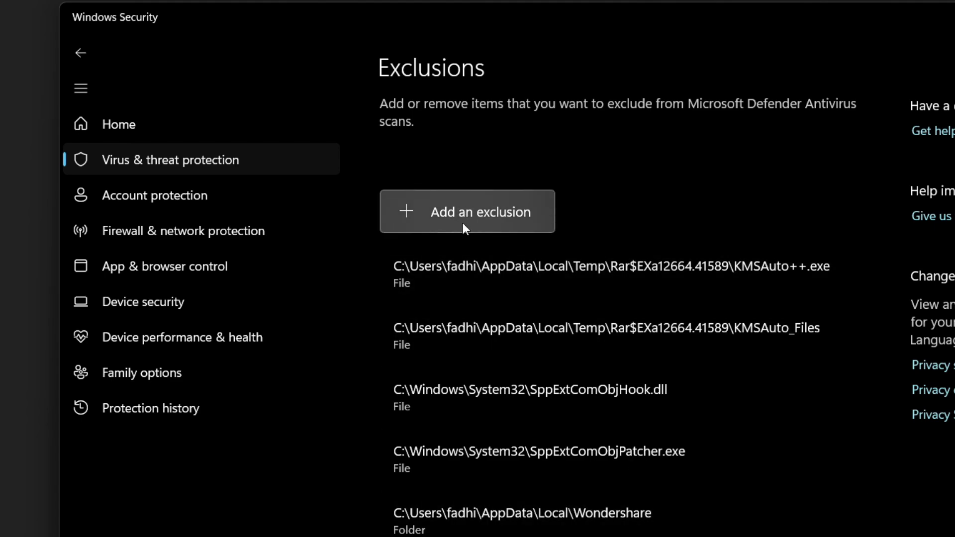
Step: Add a folder exclusion for Grand Theft Auto V in D:\GAMES
left_click(407, 211)
left_click(451, 282)
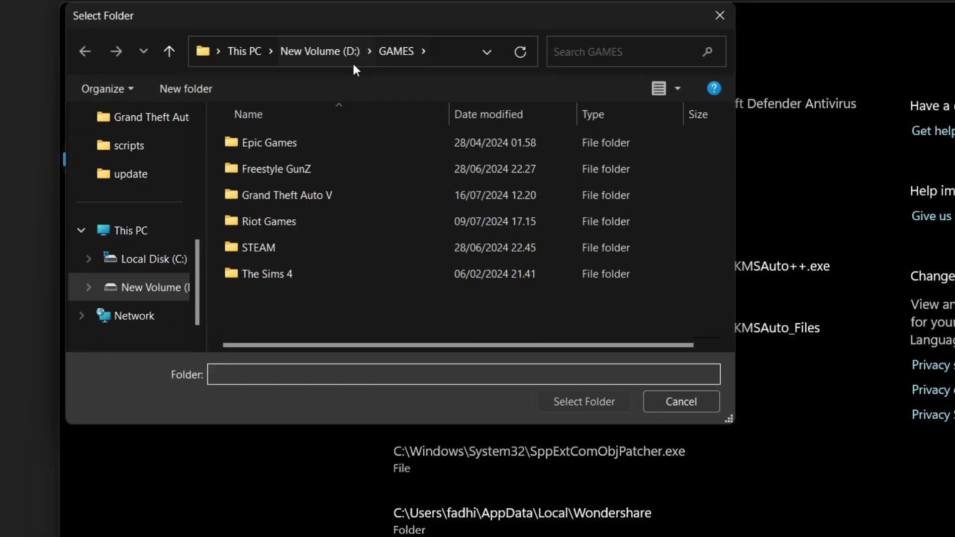
left_click(231, 193)
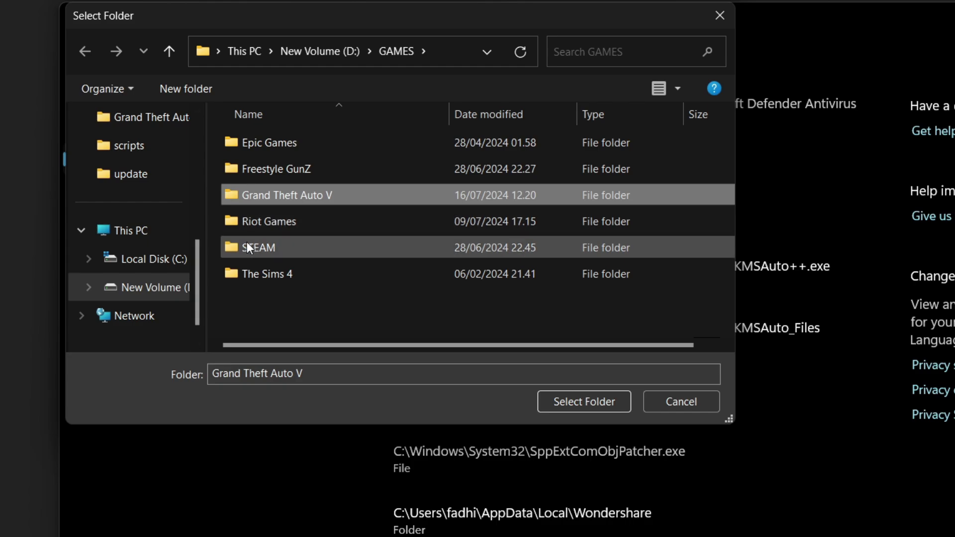
left_click(235, 248)
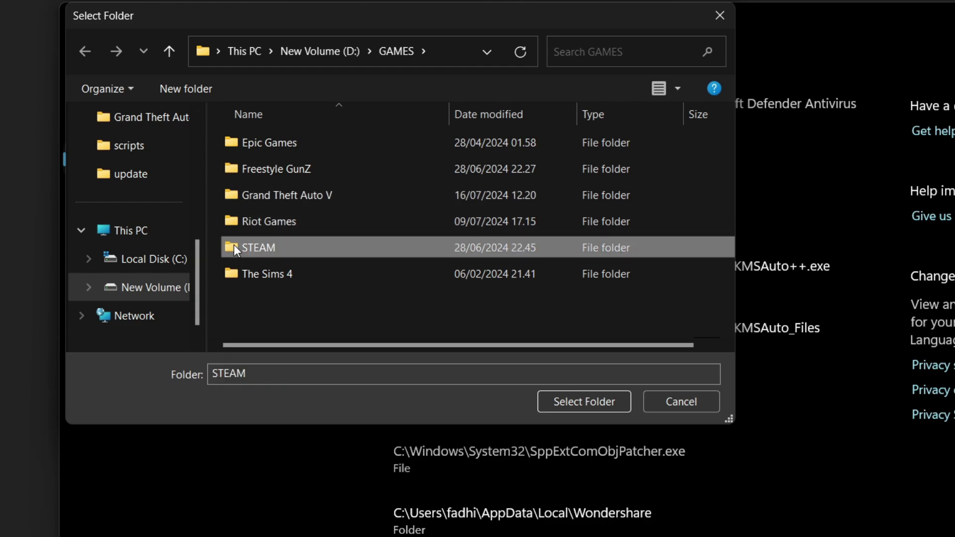
left_click(234, 197)
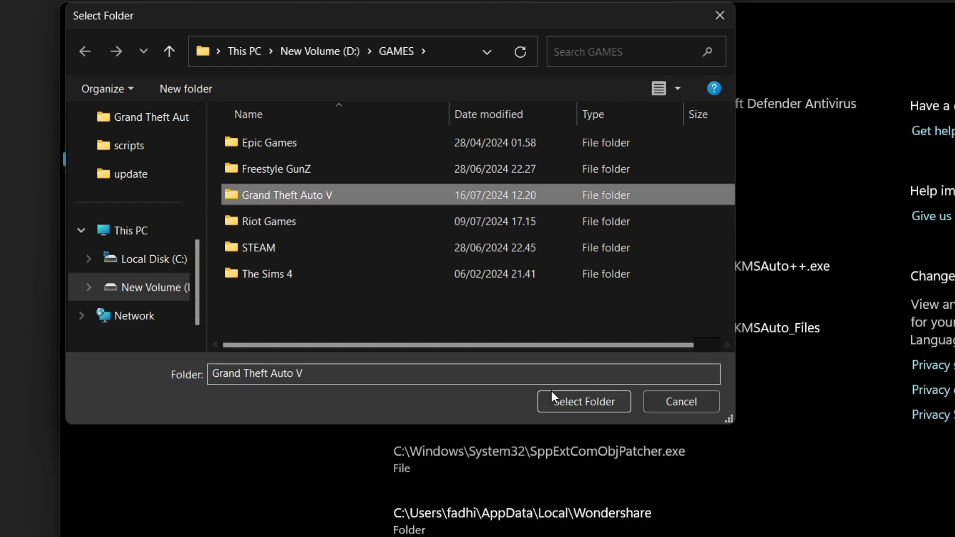
left_click(574, 402)
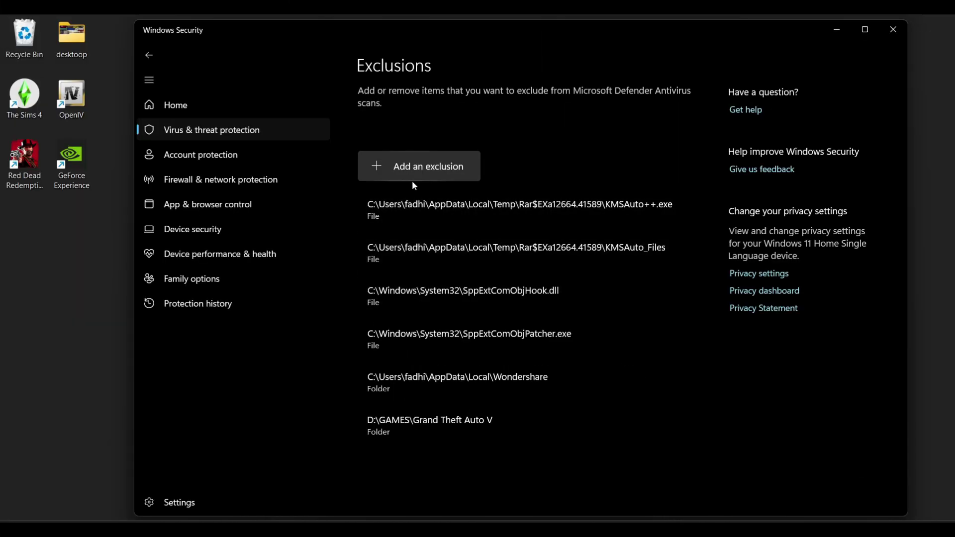
Step: Add a folder exclusion for the plugins folder inside D:\GAMES\Grand Theft Auto V
left_click(391, 174)
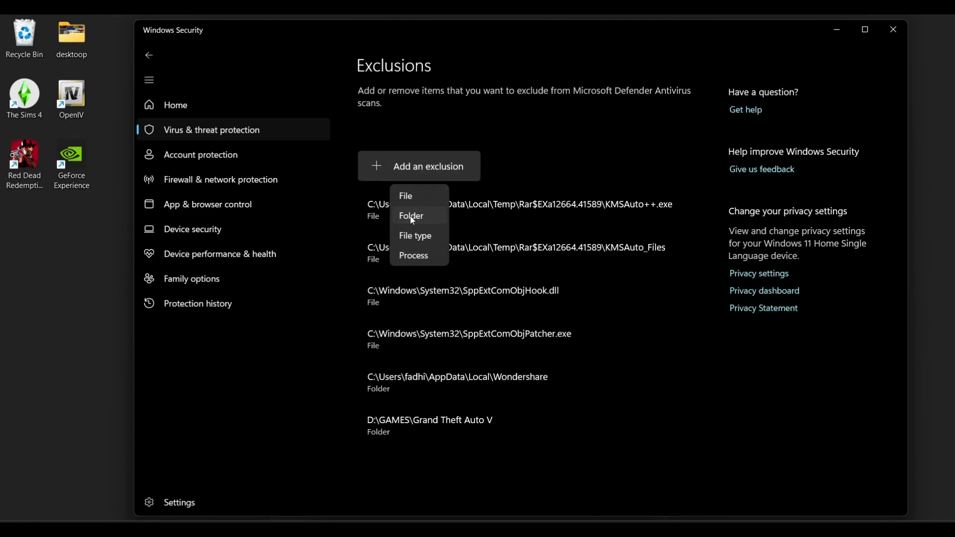
left_click(411, 217)
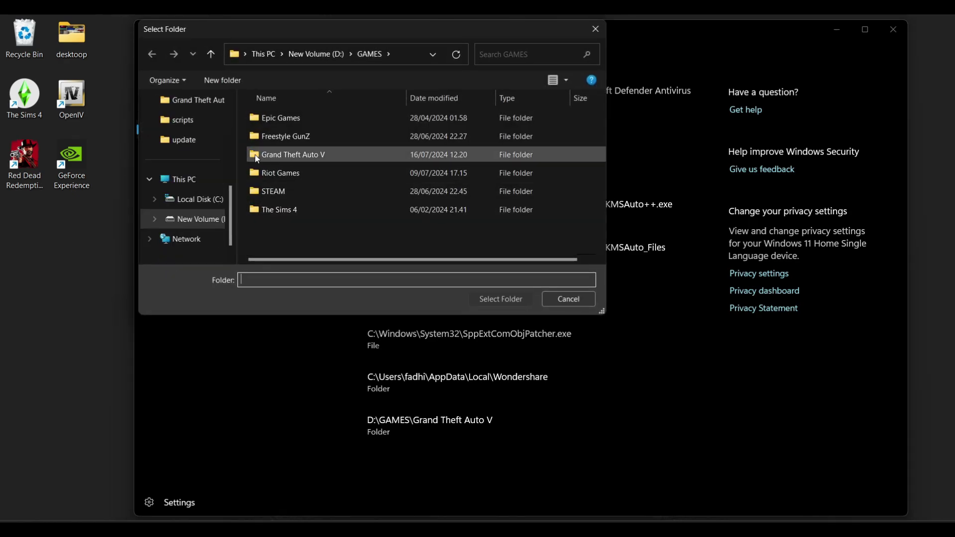
double_click(257, 159)
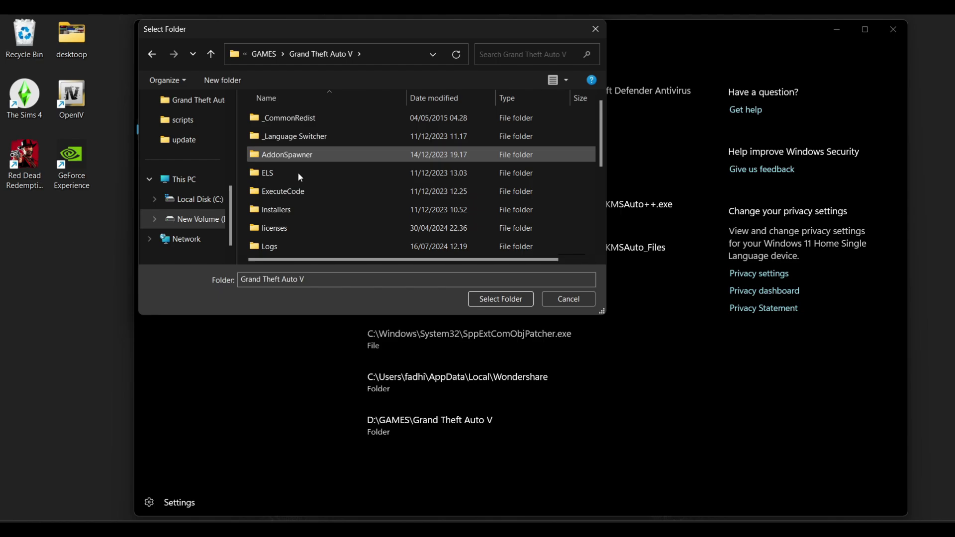
scroll(356, 196, "down", 3)
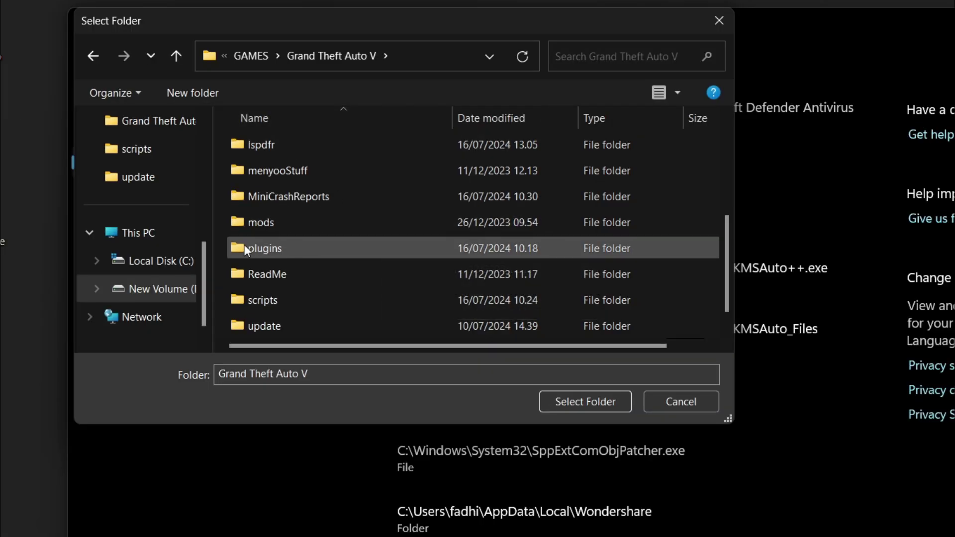
left_click(256, 187)
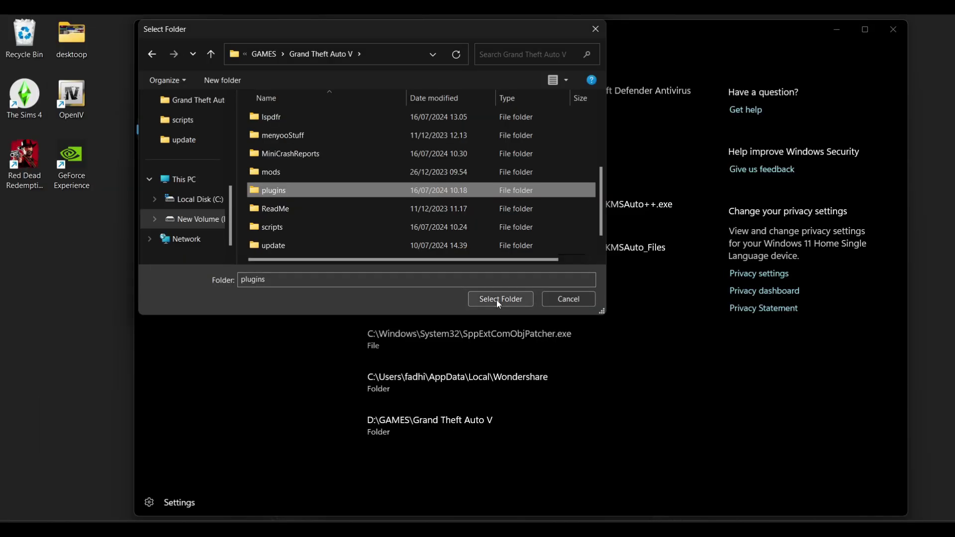
left_click(586, 402)
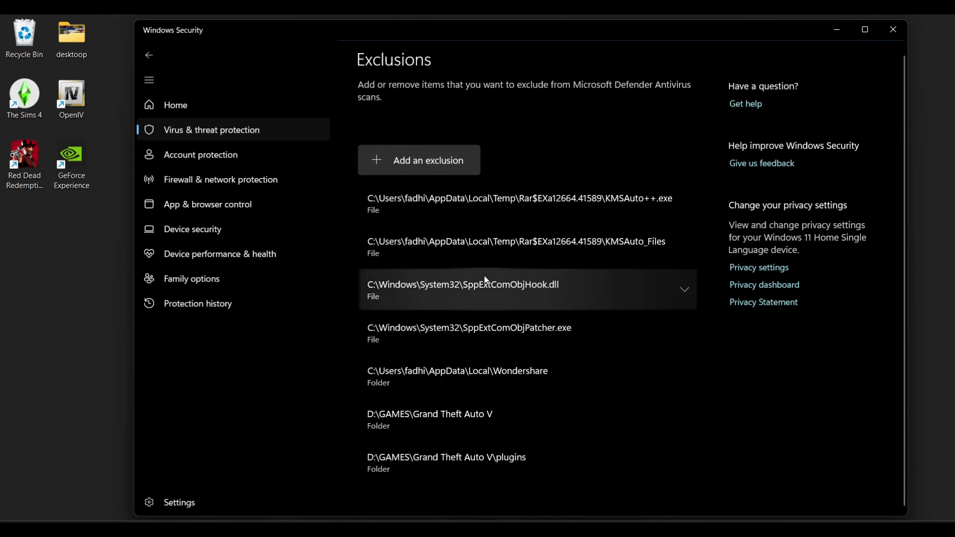
Step: Add a file exclusion for the RAGEPluginHook application in the Grand Theft Auto V folder and close Windows Security
left_click(386, 168)
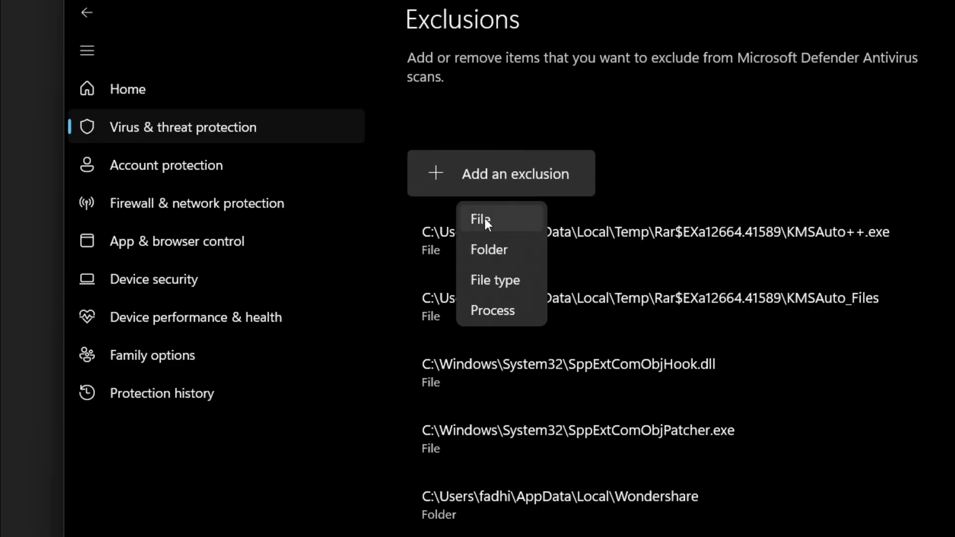
left_click(485, 219)
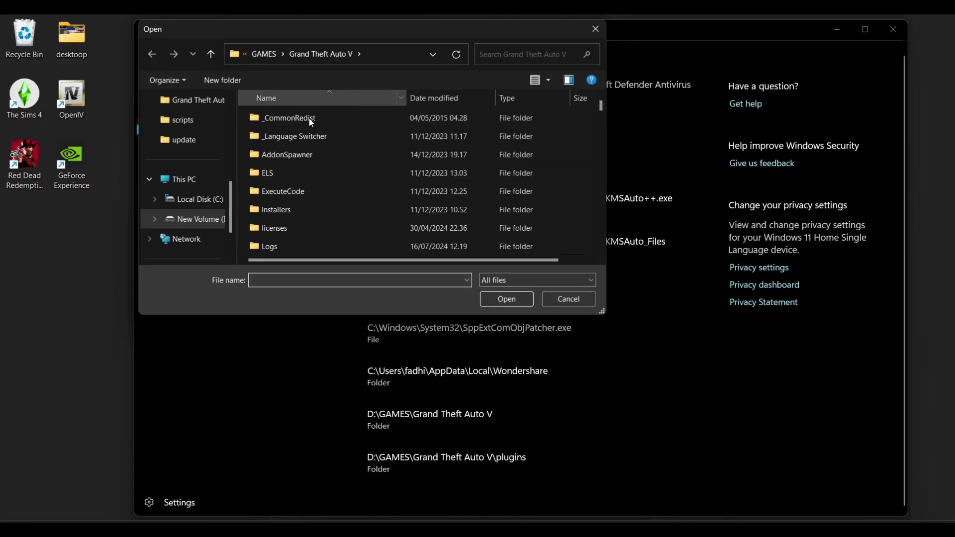
scroll(321, 192, "down", 6)
left_click(309, 189)
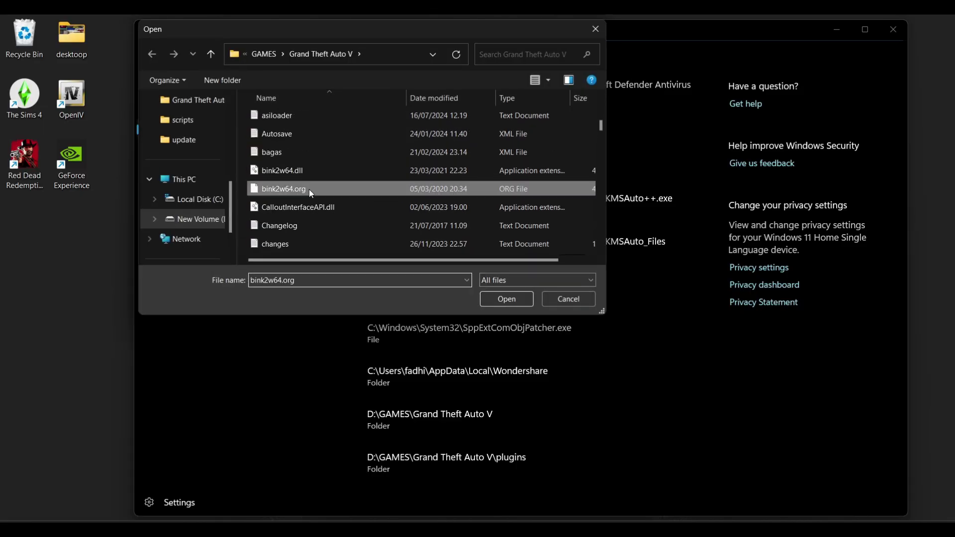
key("r")
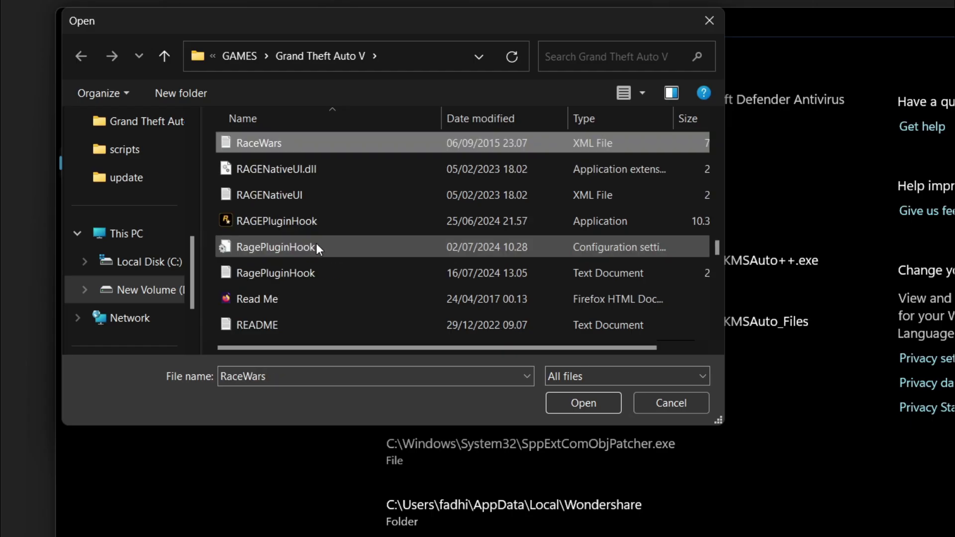
left_click(238, 223)
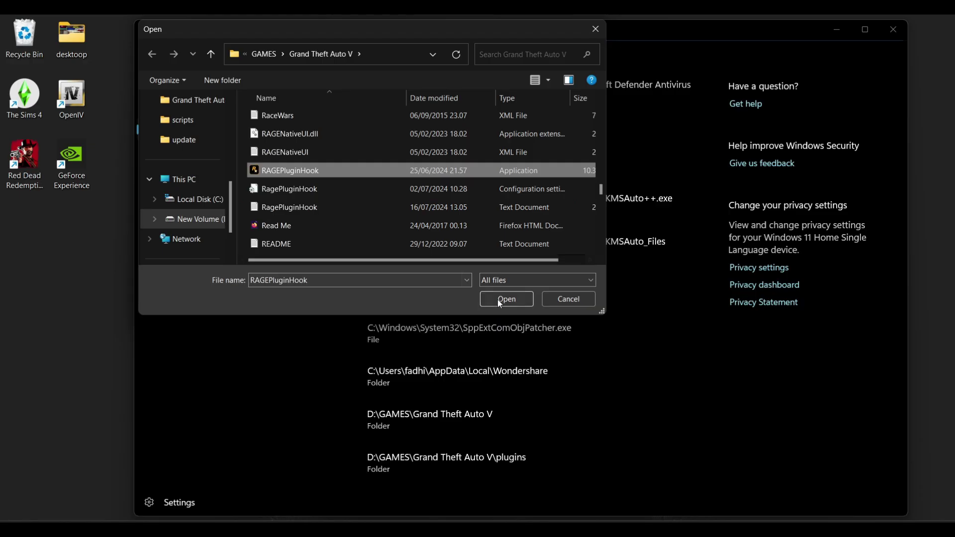
left_click(499, 301)
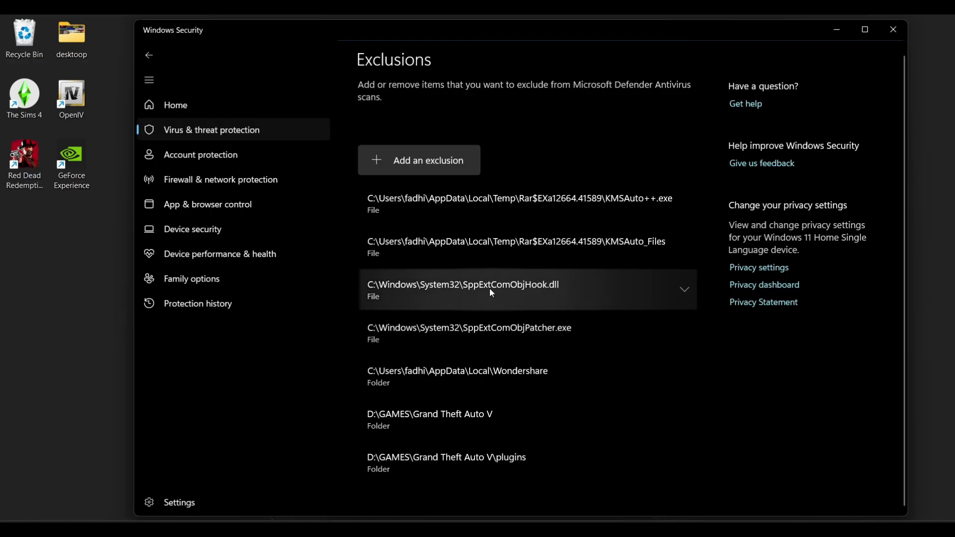
scroll(492, 293, "down", 2)
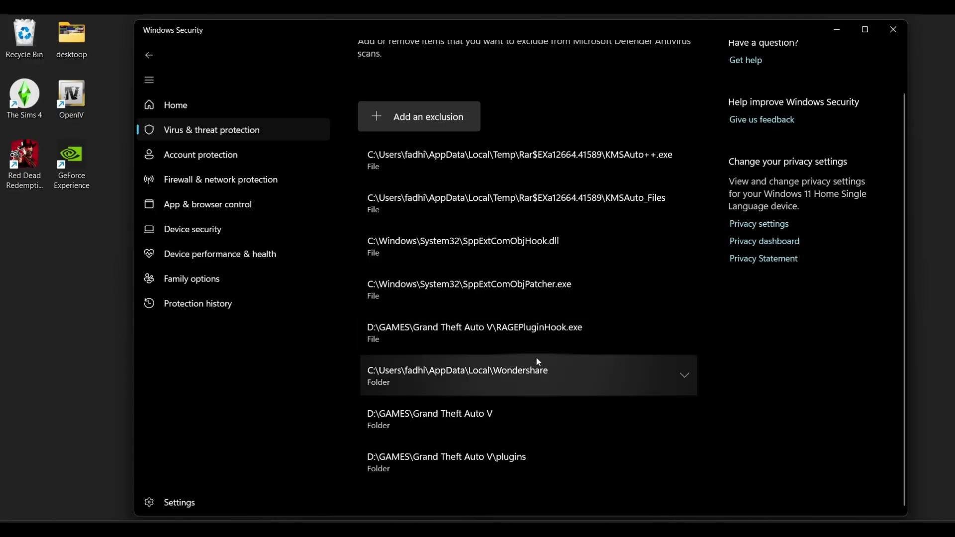
left_click(893, 30)
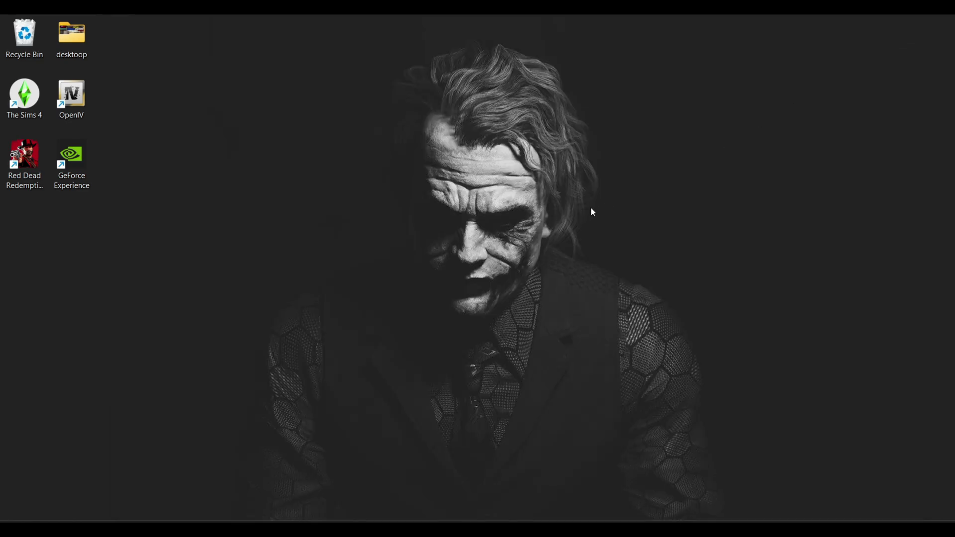